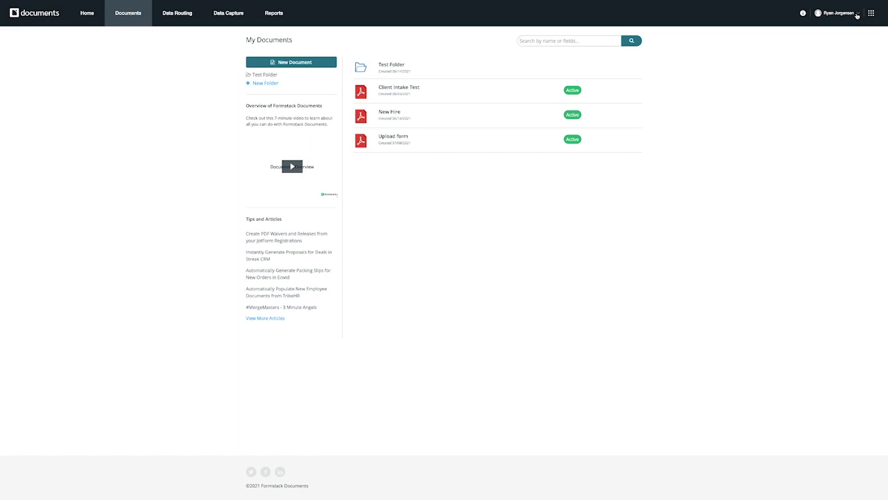
Go to the API Access page from the account profile menu to see the API keys
click(857, 15)
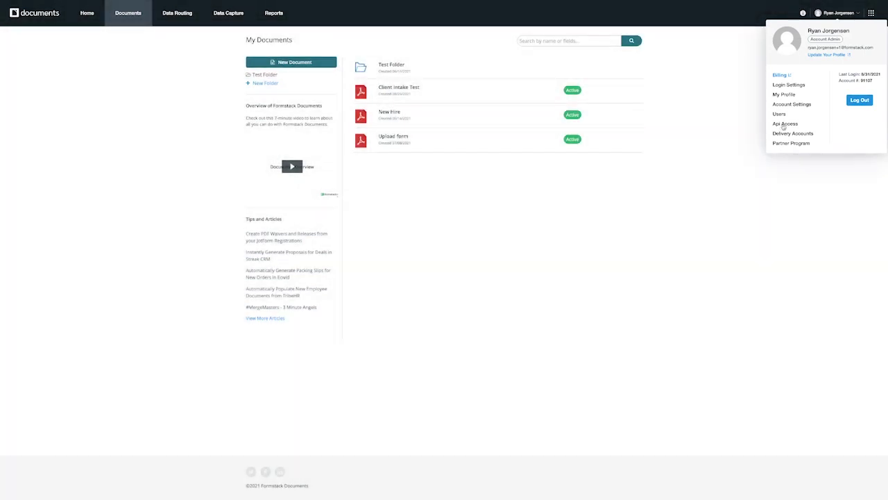
click(785, 123)
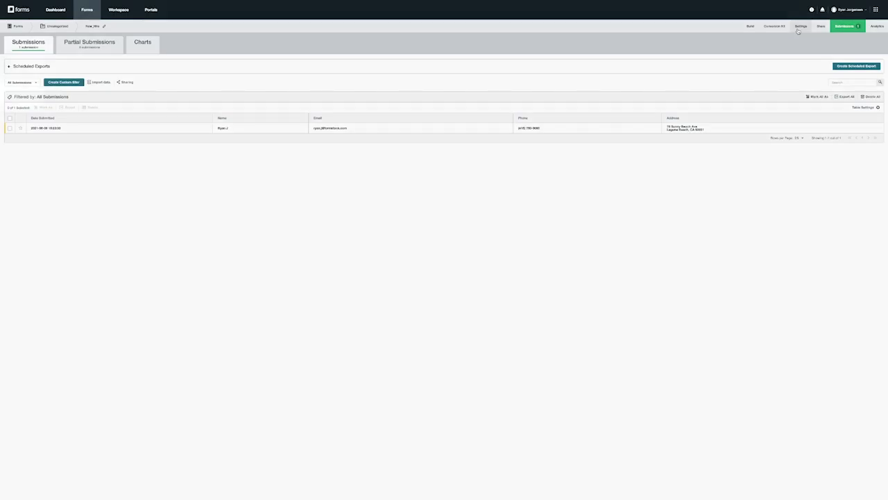
Search the form's integrations for 'Document' and add Formstack Documents to the New_Hire form
click(799, 31)
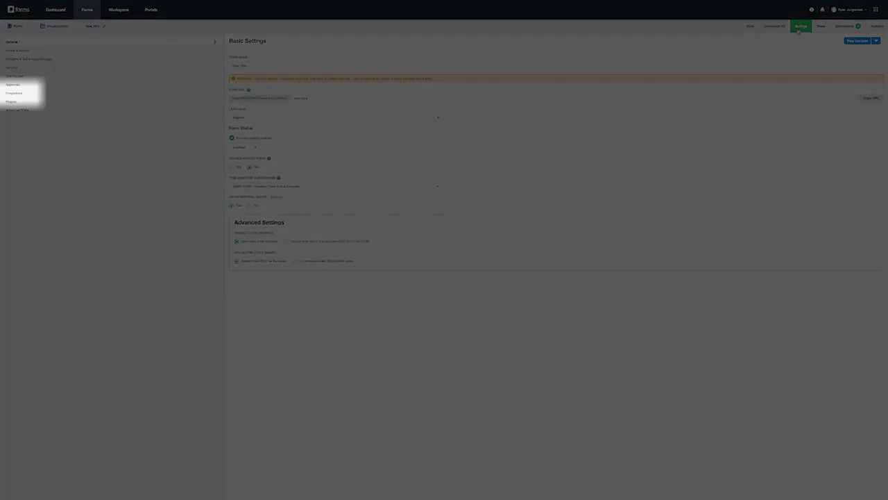
click(23, 95)
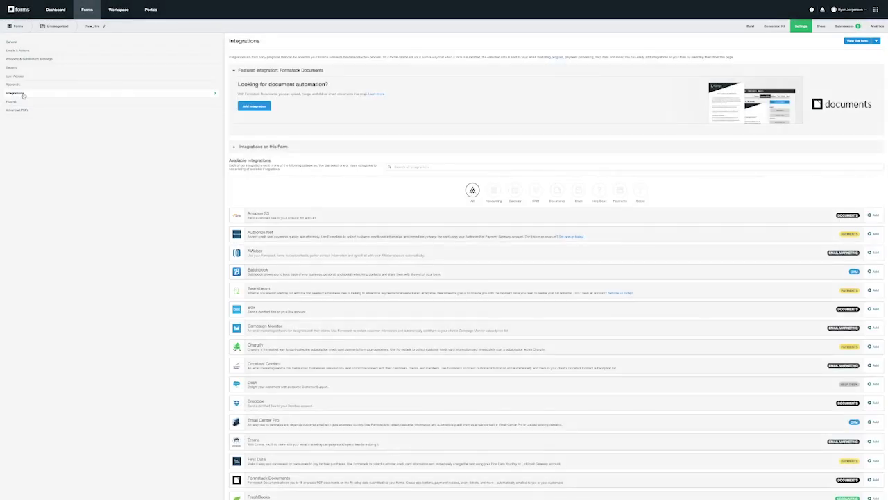
click(442, 166)
text(Document)
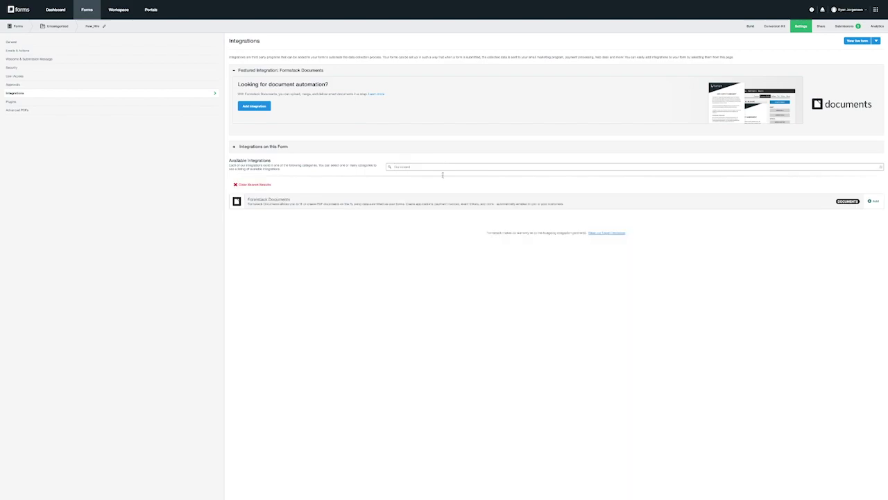
click(873, 201)
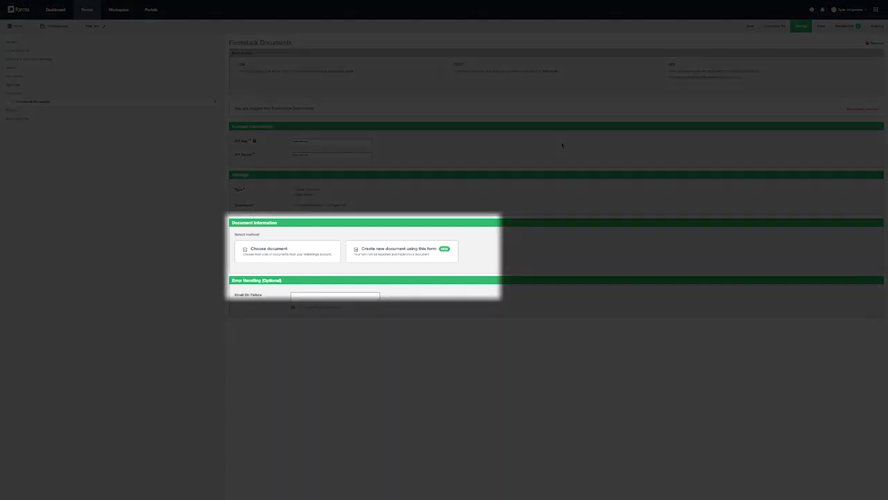
Link the integration to the existing New Hire document
click(313, 257)
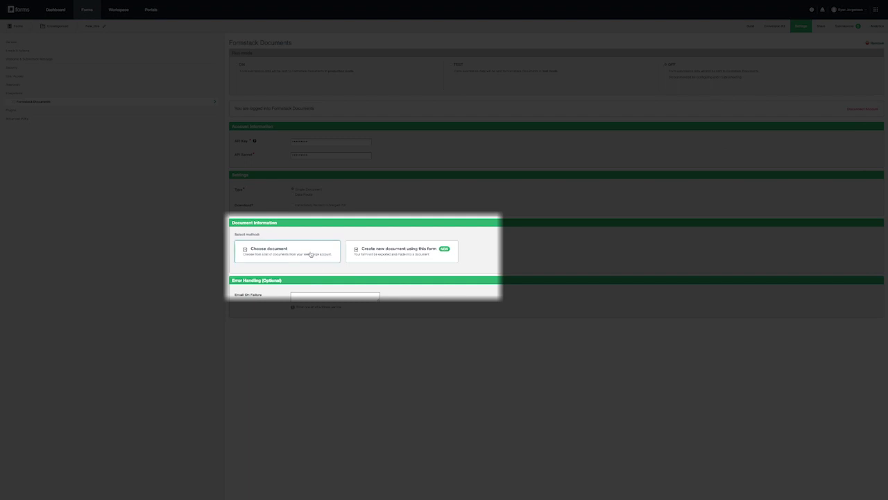
click(325, 240)
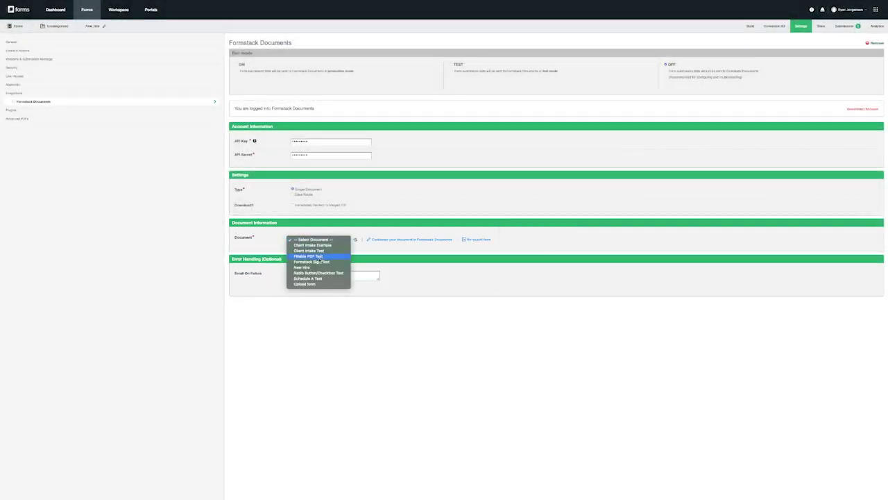
click(315, 269)
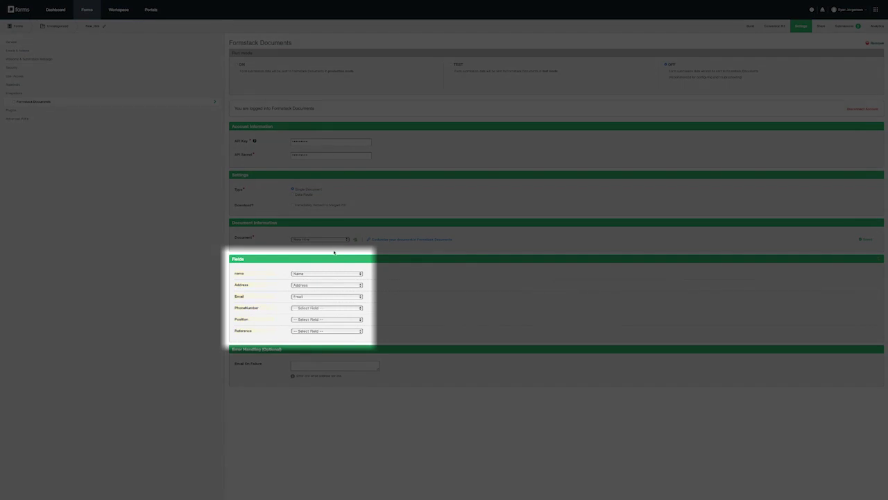
Map PhoneNumber to Phone, Position to accepted position, and Reference to how-did-you-hear-about-us
click(328, 307)
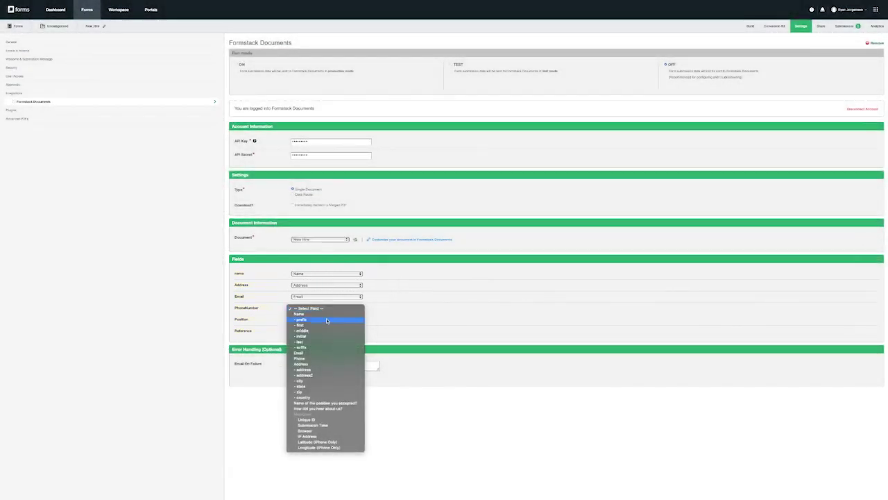
click(323, 358)
click(323, 319)
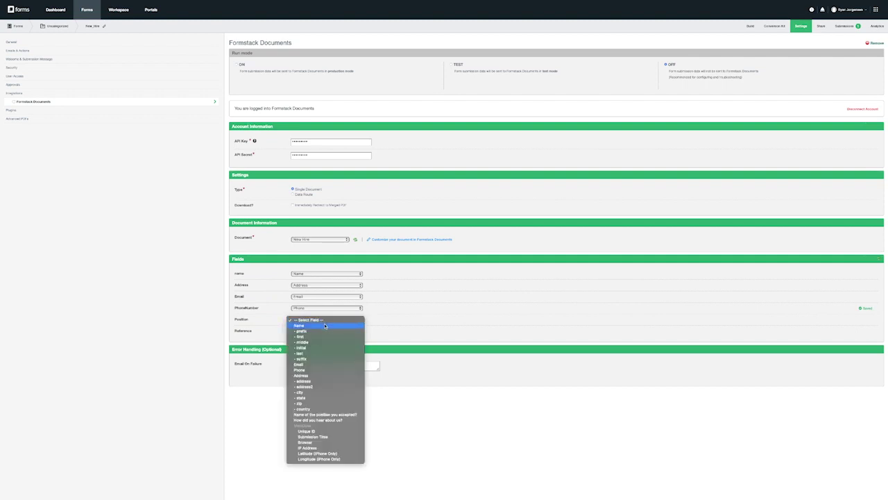
click(322, 360)
click(327, 330)
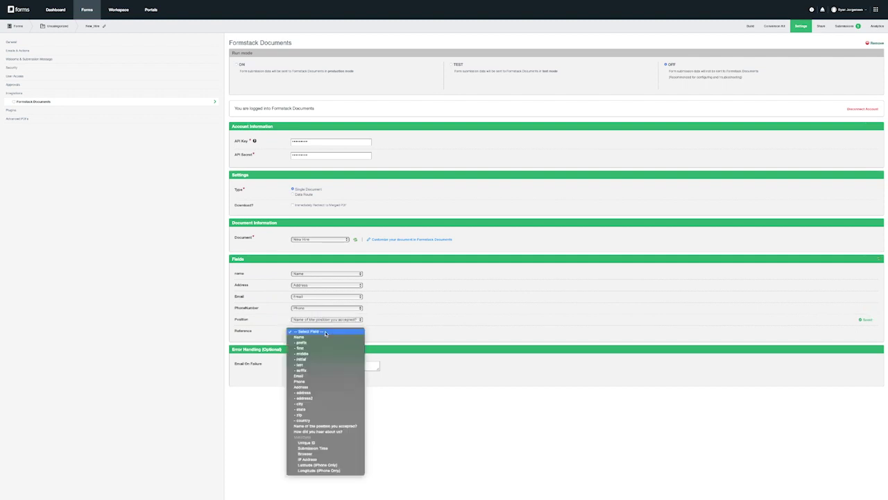
click(327, 431)
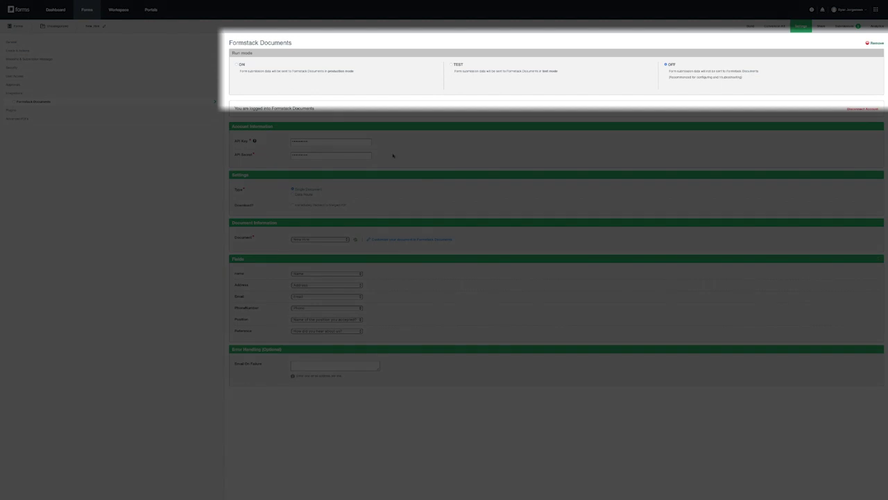
Switch the Formstack Documents integration's run mode to ON
click(237, 64)
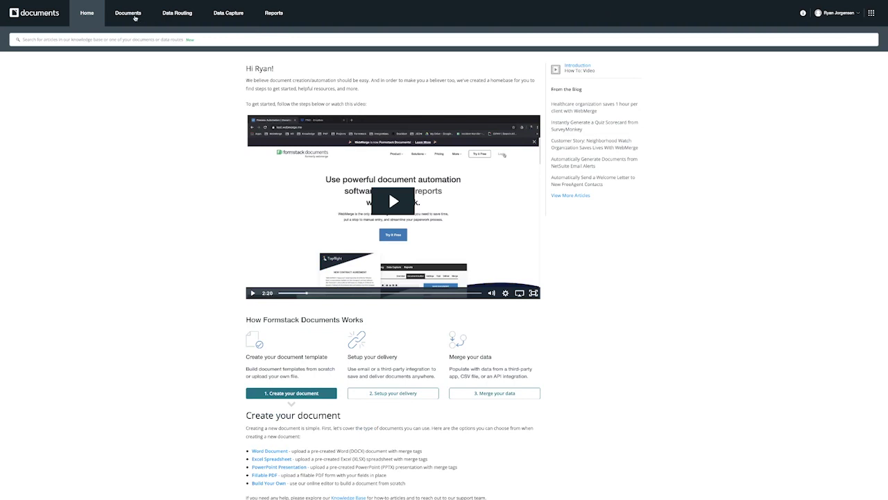
Open the New Hire template in Document Builder and add a blank line after Reference
click(128, 13)
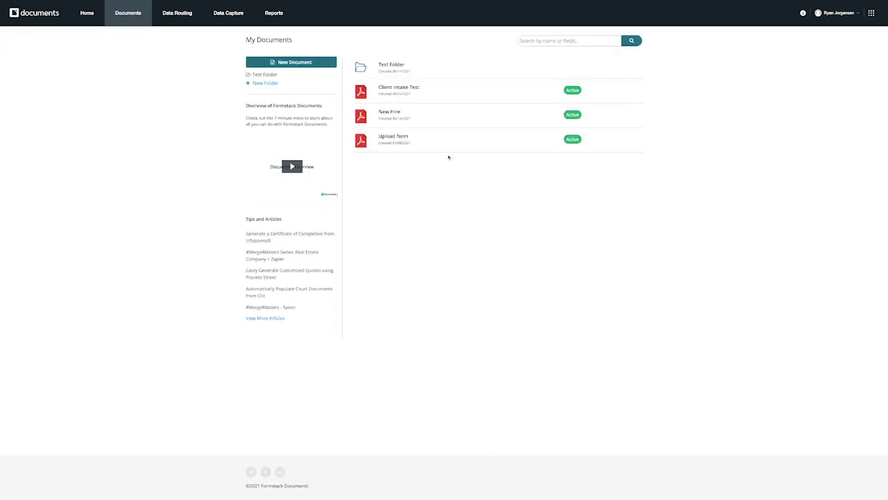
click(621, 115)
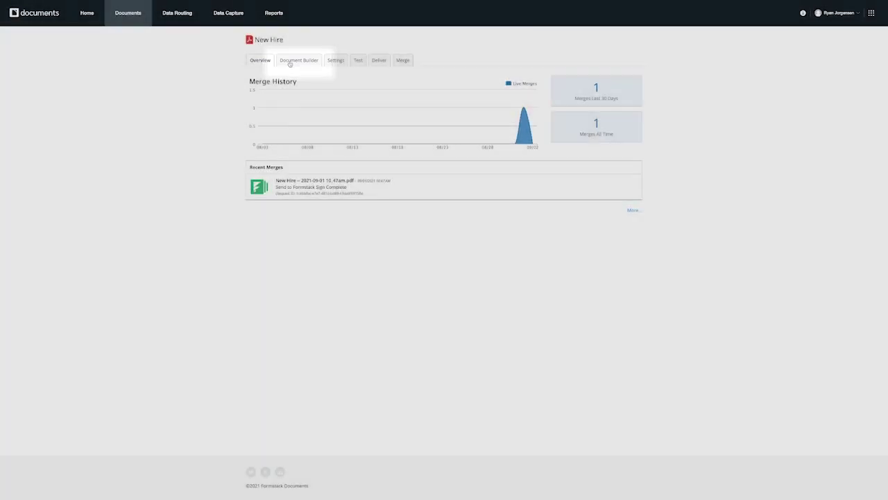
click(279, 66)
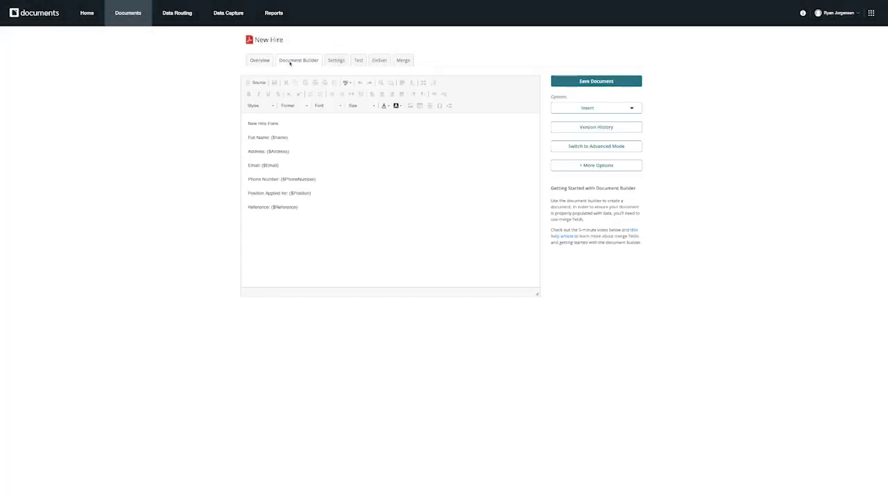
click(308, 206)
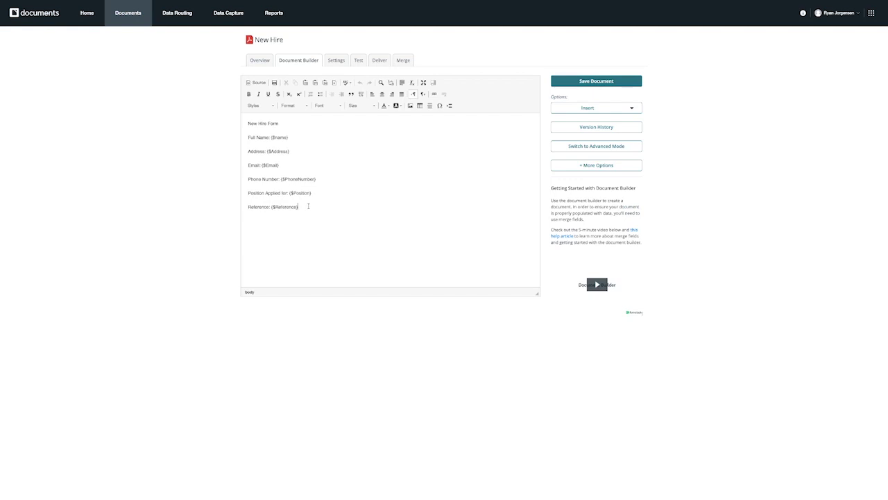
key(Return)
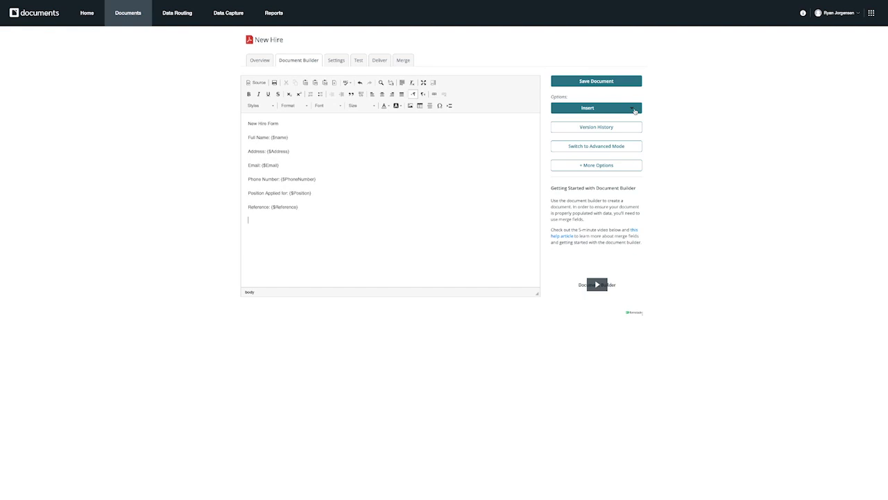
click(634, 111)
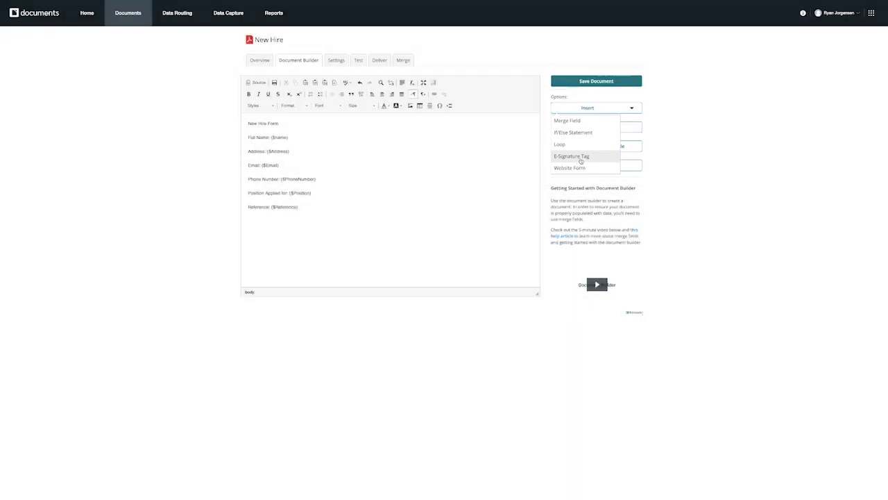
Insert a Formstack Sign e-signature tag [sig|req|signer1] on the new line below Reference
click(581, 158)
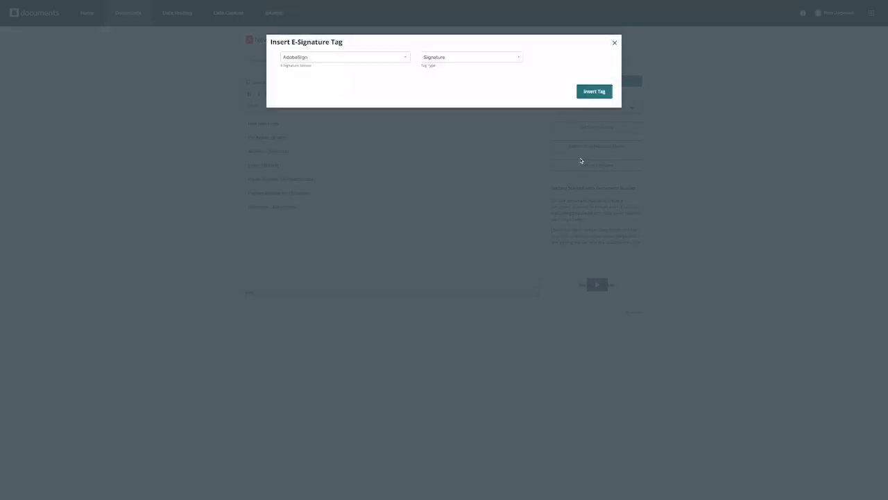
click(354, 58)
click(335, 86)
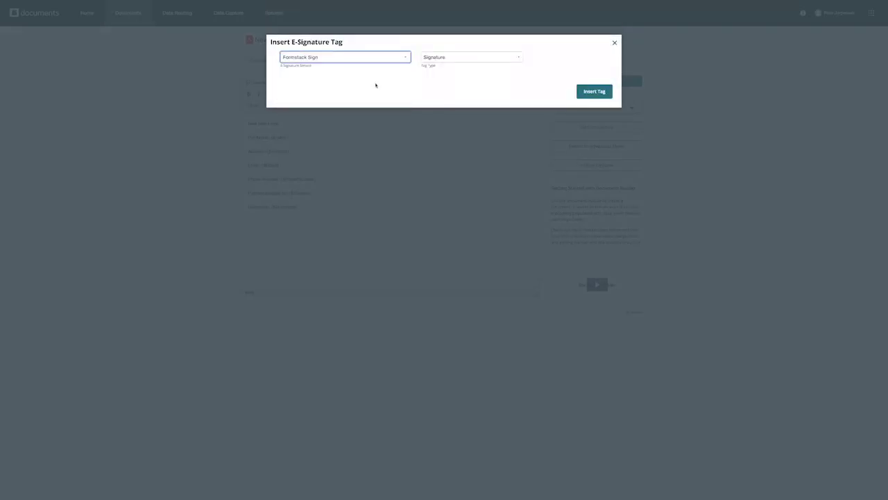
click(594, 92)
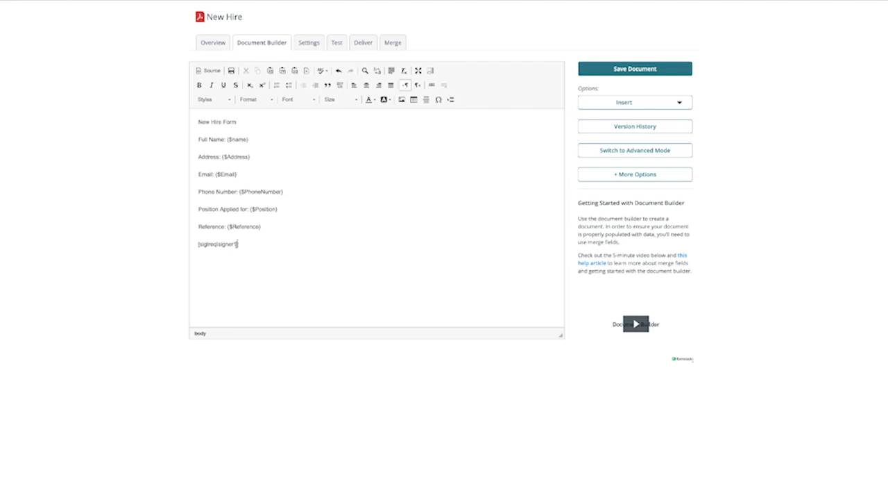
drag(260, 244, 192, 240)
Color the [sig|req|signer1] tag text white so it stays hidden
click(369, 100)
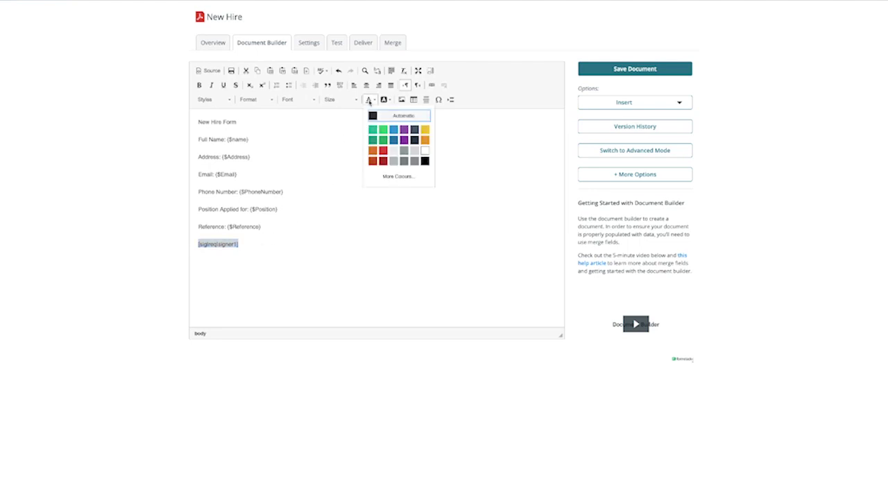
click(424, 150)
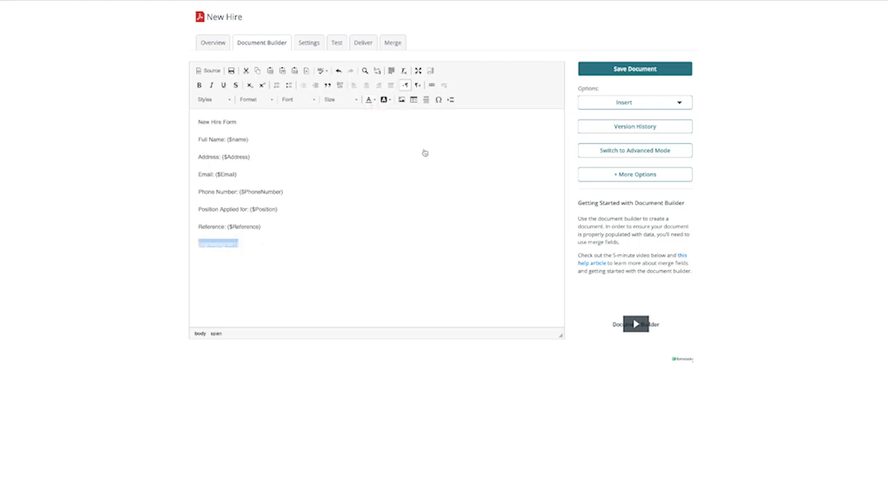
click(280, 244)
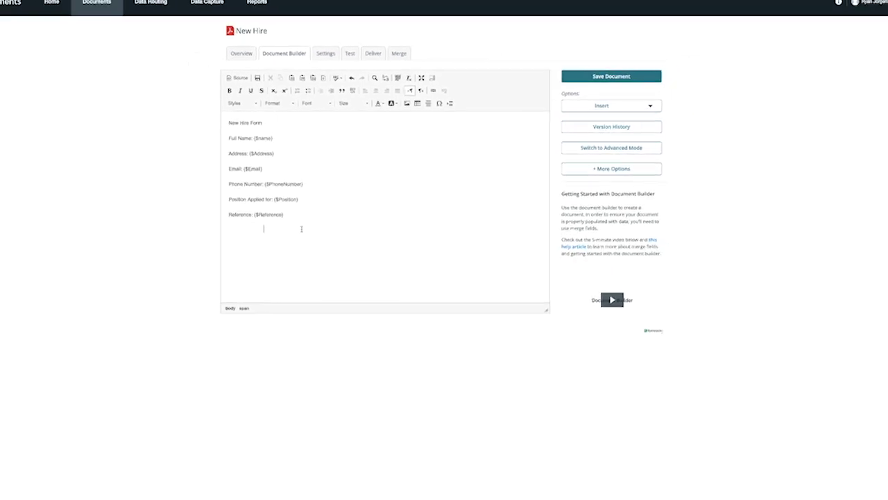
Save the New Hire template and start a new Email delivery
click(597, 79)
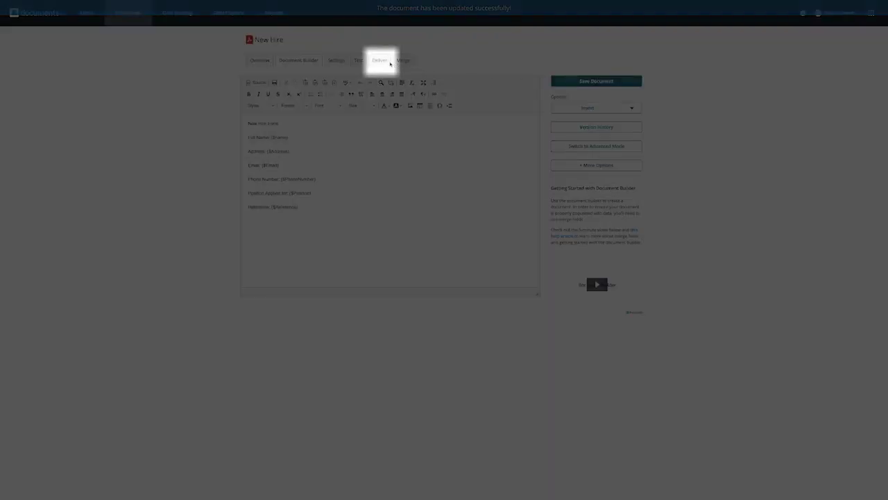
click(379, 61)
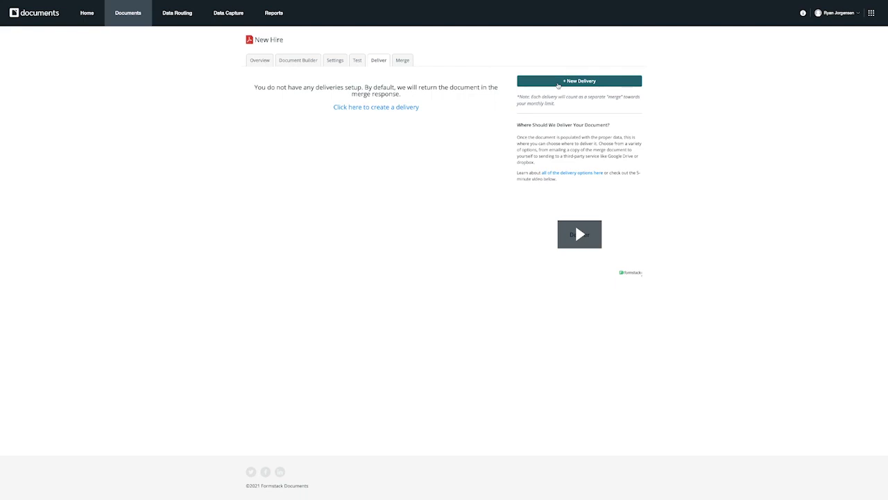
click(558, 85)
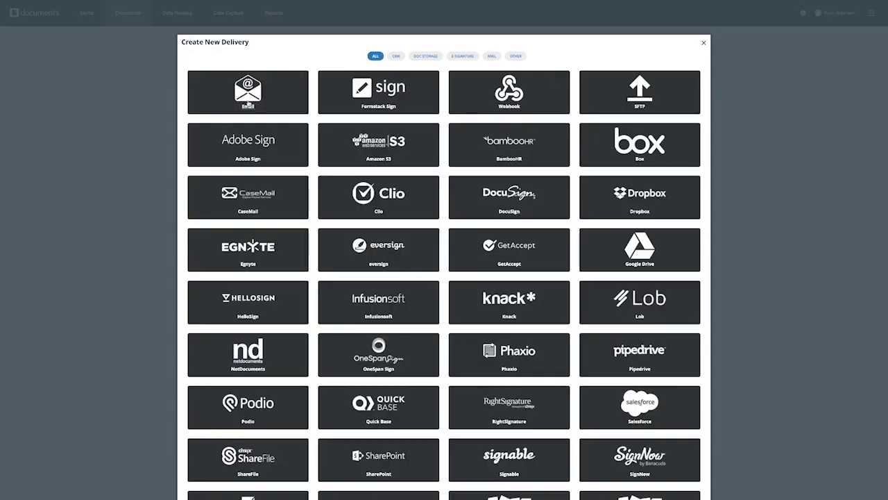
click(249, 103)
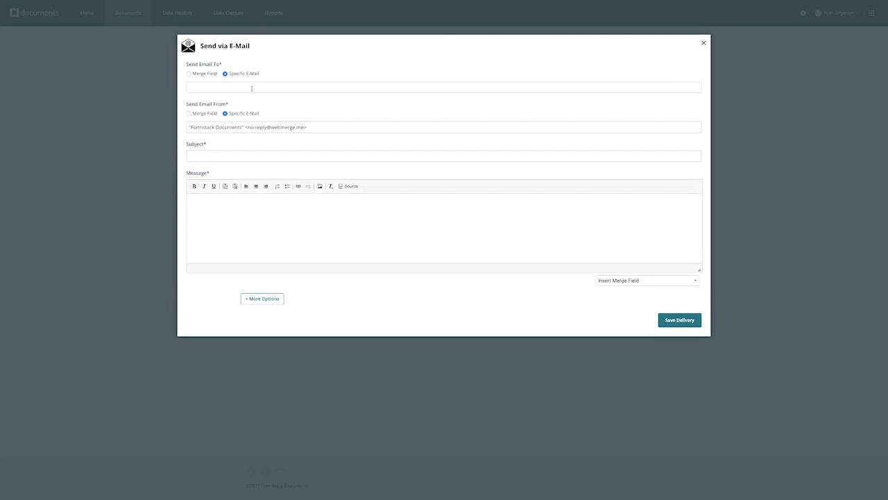
Address the email to the HR team's address with subject 'New Hire Form'
click(255, 88)
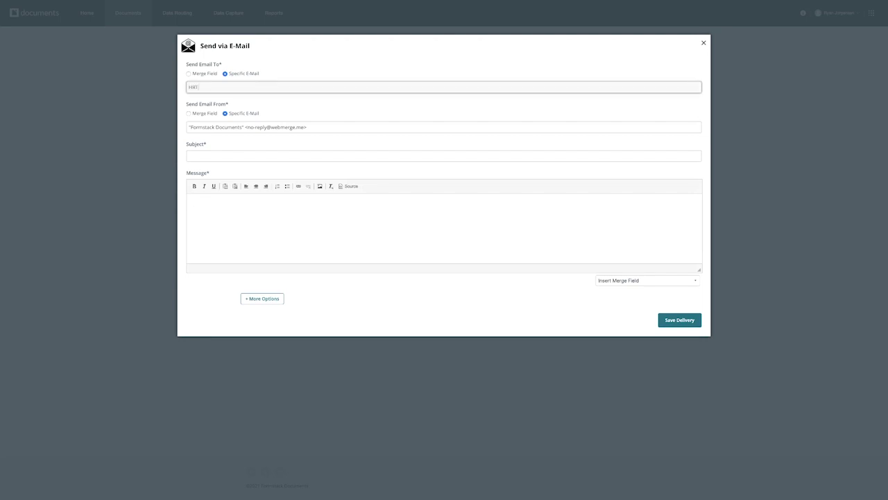
click(242, 156)
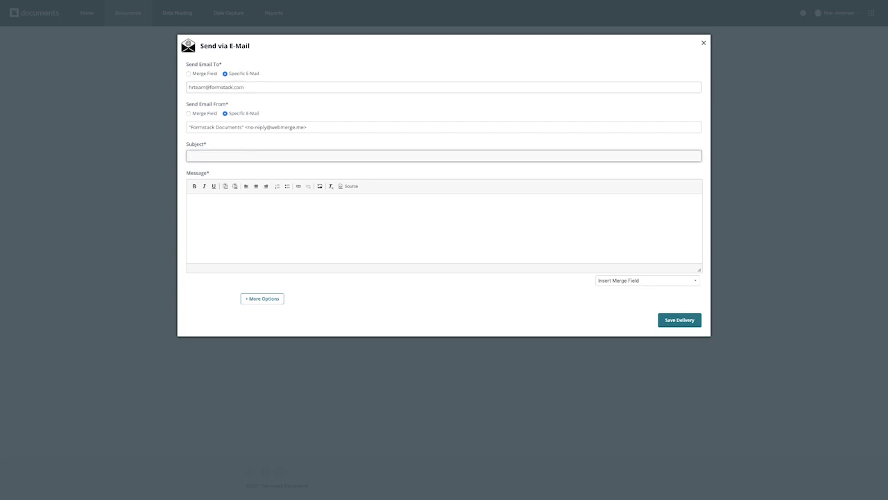
text(New Hire Form)
Write 'Hello HR Team, Please review the most recent signed and completed new hire form from' plus the name field, and save
click(299, 206)
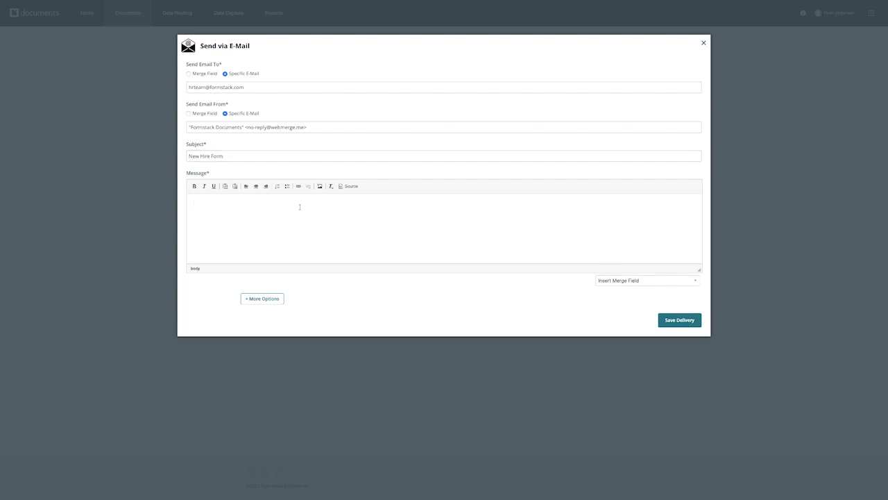
text(Hello HR Team,)
key(Return)
text(Please review the most recent signed and completed new hire form from)
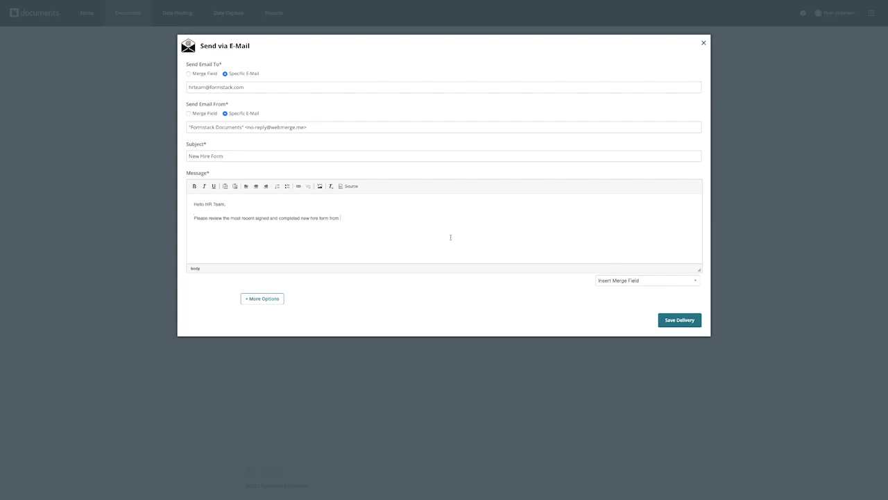
click(645, 280)
click(617, 290)
click(680, 320)
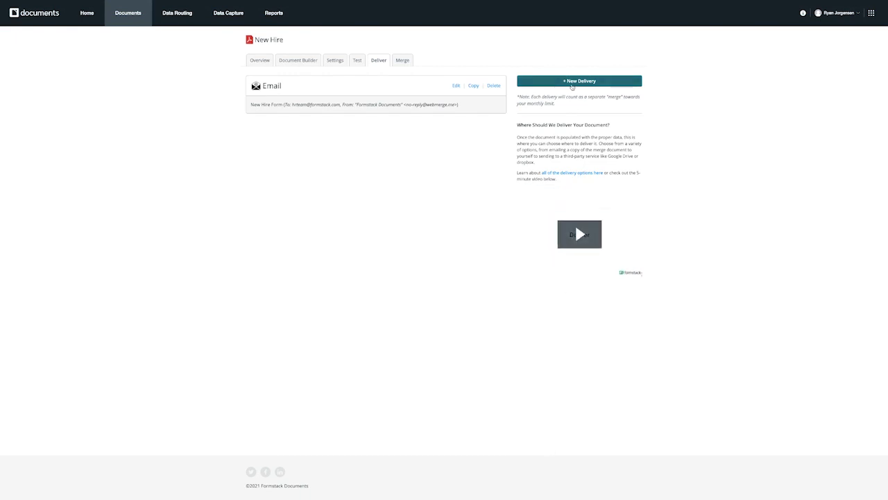
click(573, 85)
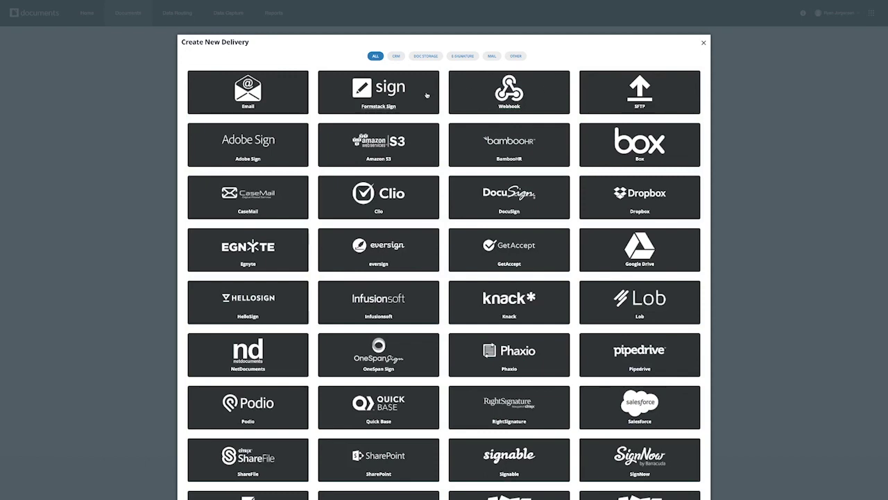
Pick Formstack Sign as the second delivery's method
click(390, 101)
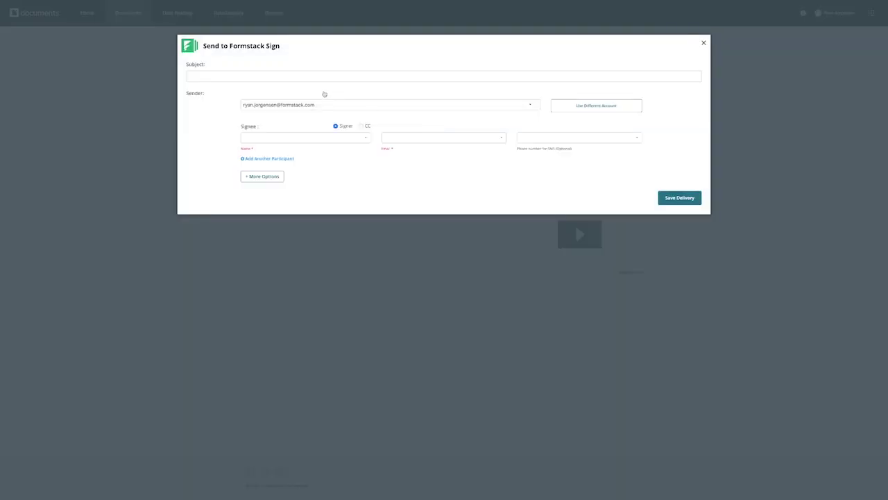
Subject 'New Hire Form', signee from name and Email, SMS phone blank, plus a second participant row
click(299, 76)
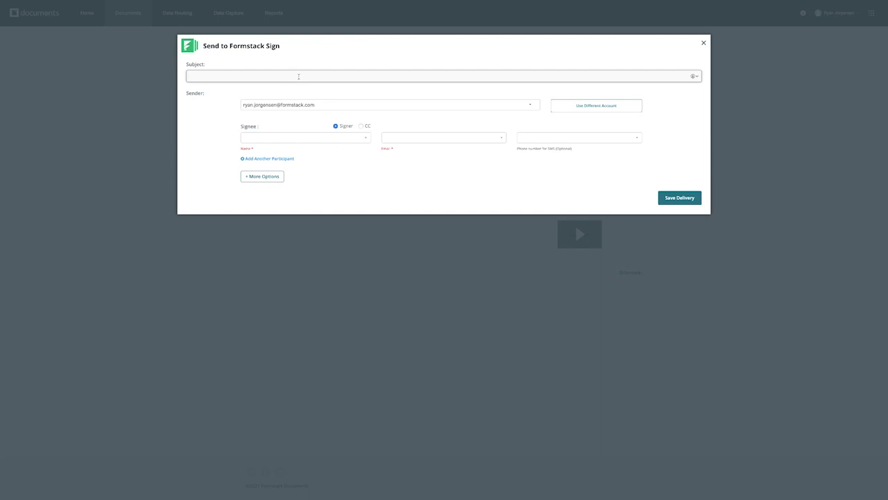
text(New Hire Form)
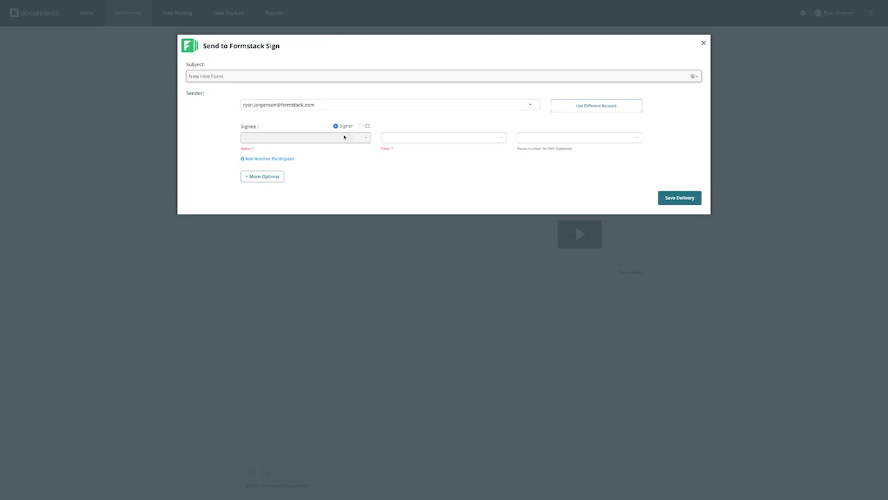
click(345, 139)
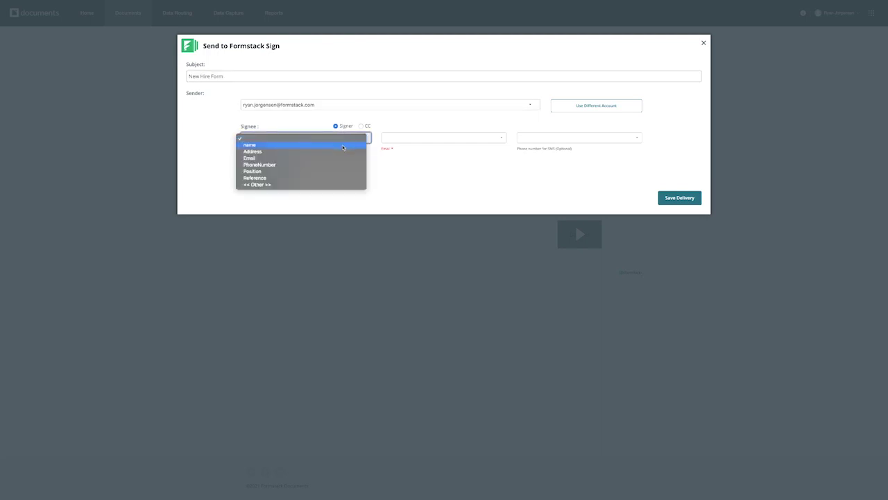
click(345, 145)
click(417, 138)
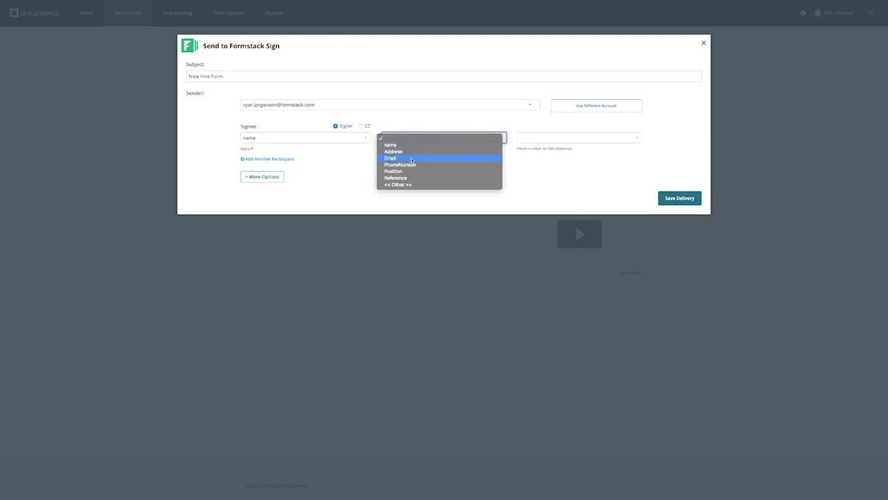
click(412, 158)
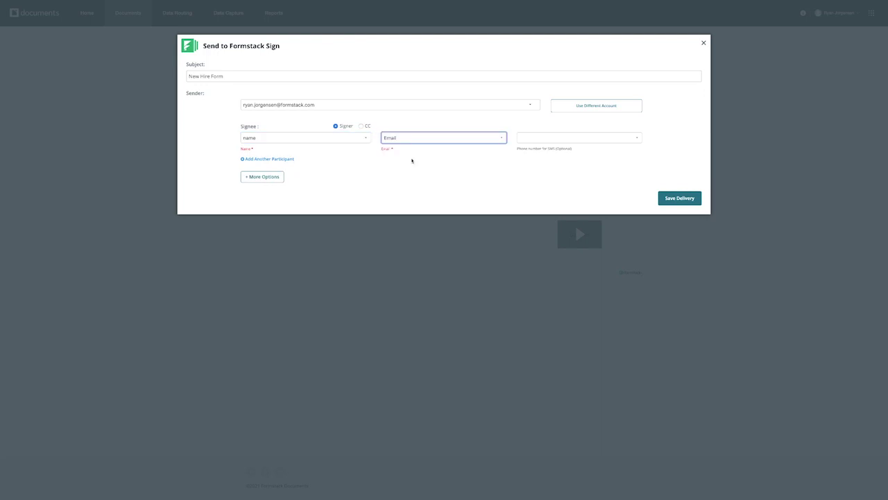
click(567, 141)
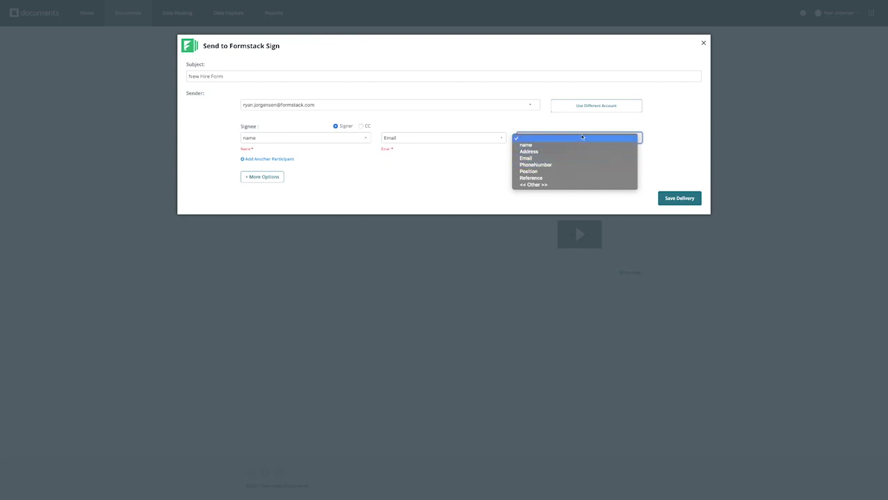
click(581, 138)
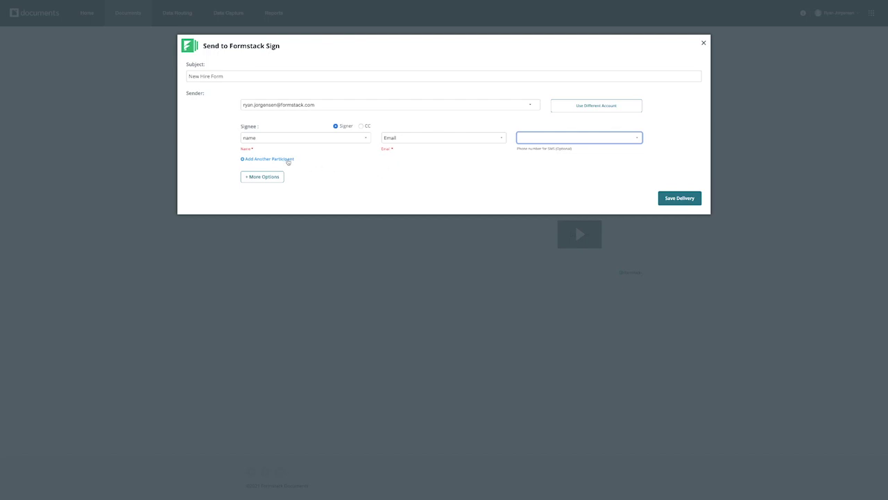
click(288, 161)
click(360, 167)
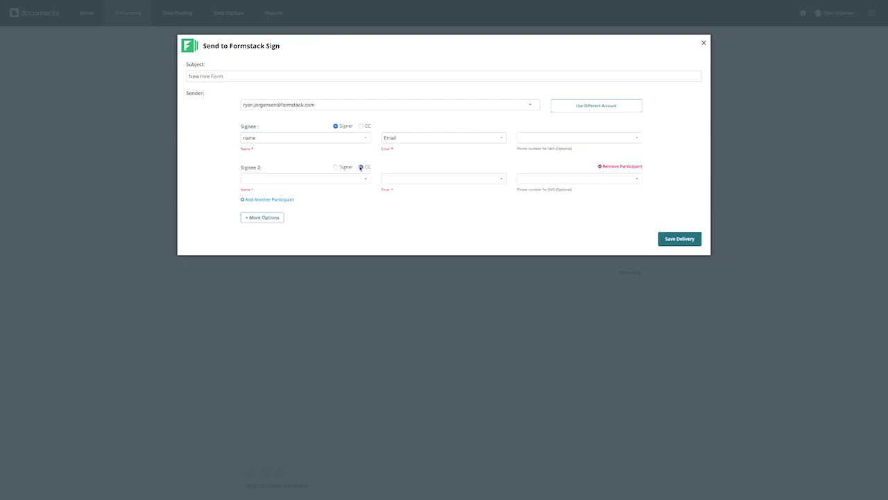
click(336, 167)
click(622, 166)
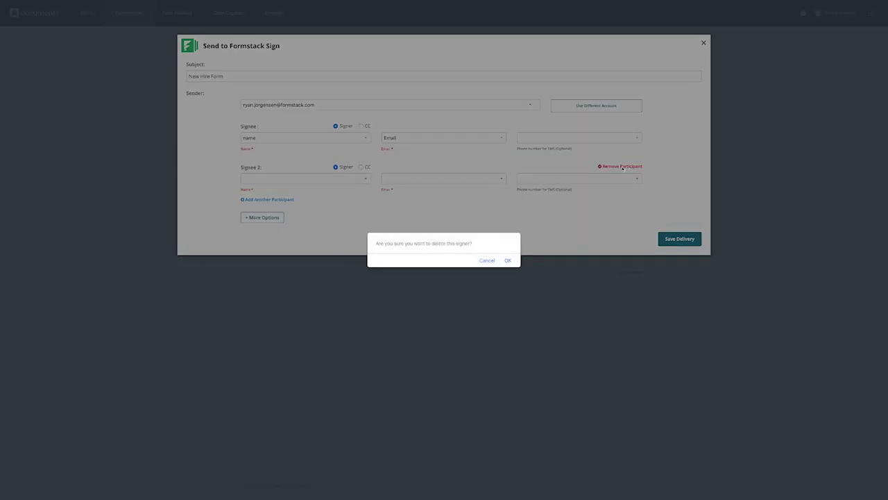
click(507, 260)
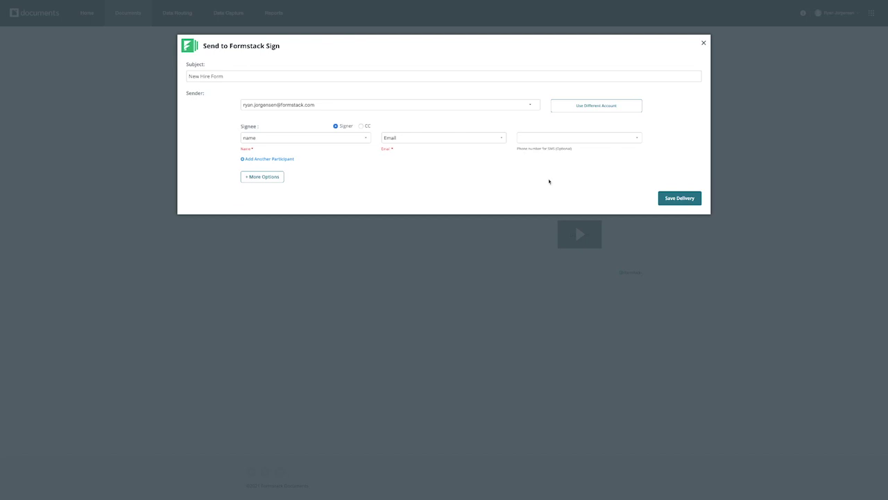
click(262, 178)
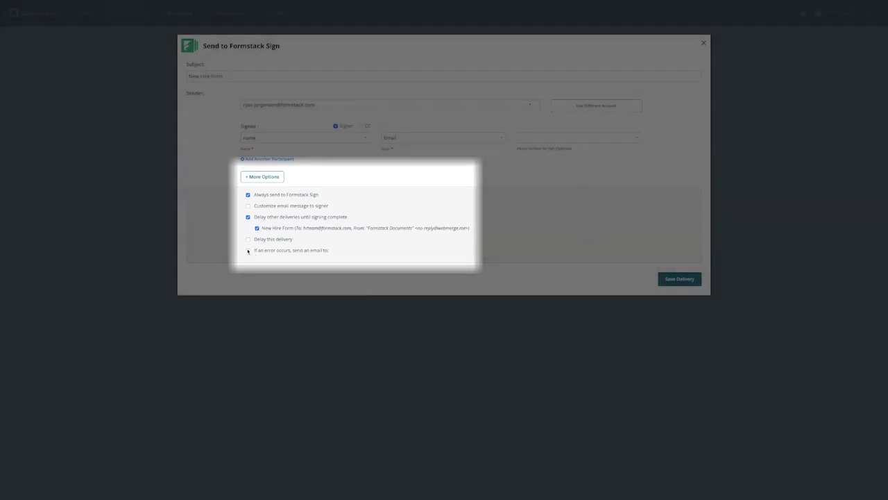
Save the Formstack Sign delivery with error emails left off, then enter the new hire's street address
click(247, 251)
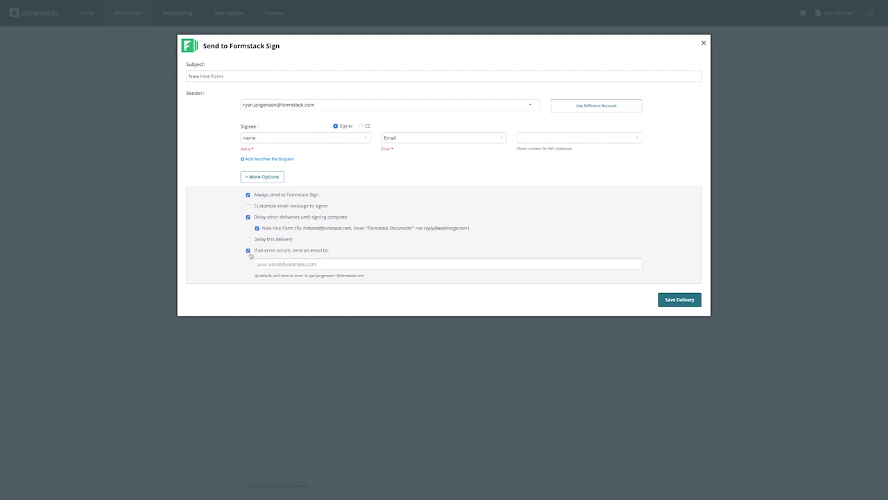
click(248, 250)
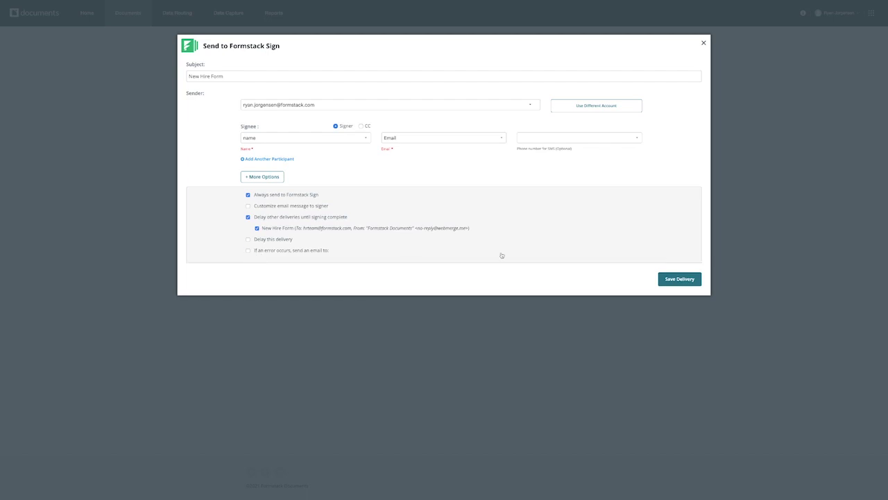
click(680, 279)
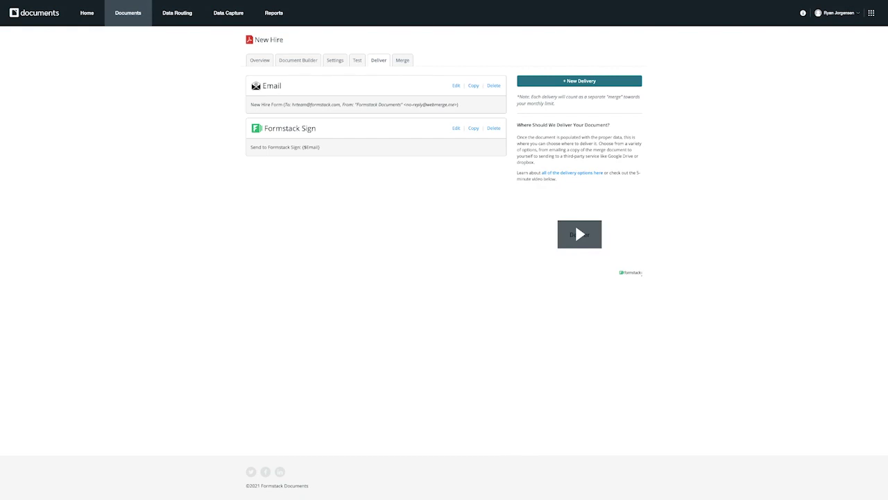
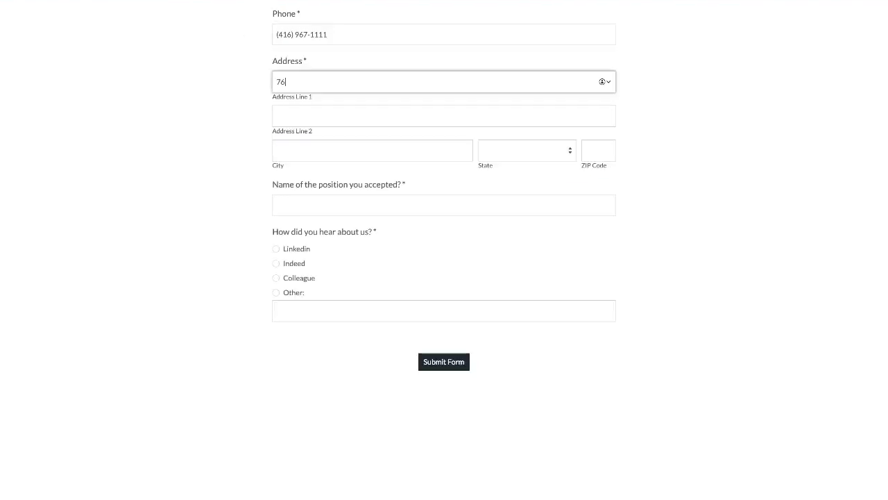
key(Tab)
Fill in the new hire's city and open the emailed document for review and signing
text(Sunny Town)
click(539, 155)
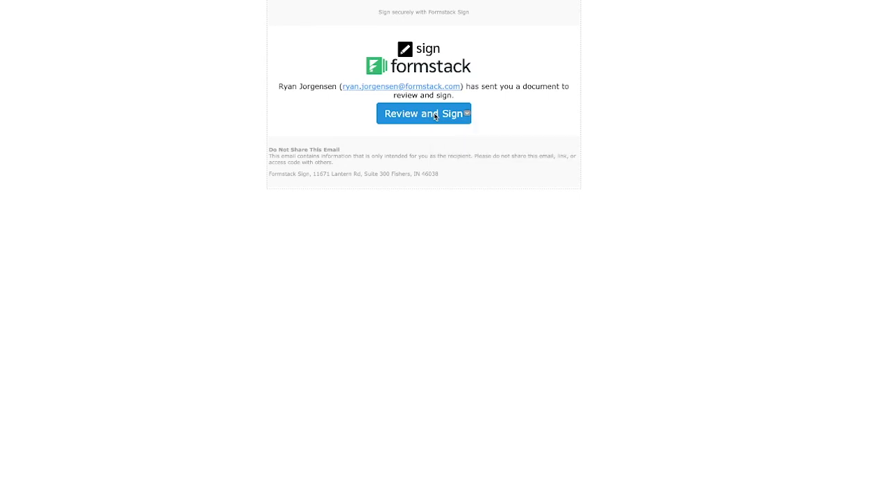
click(435, 113)
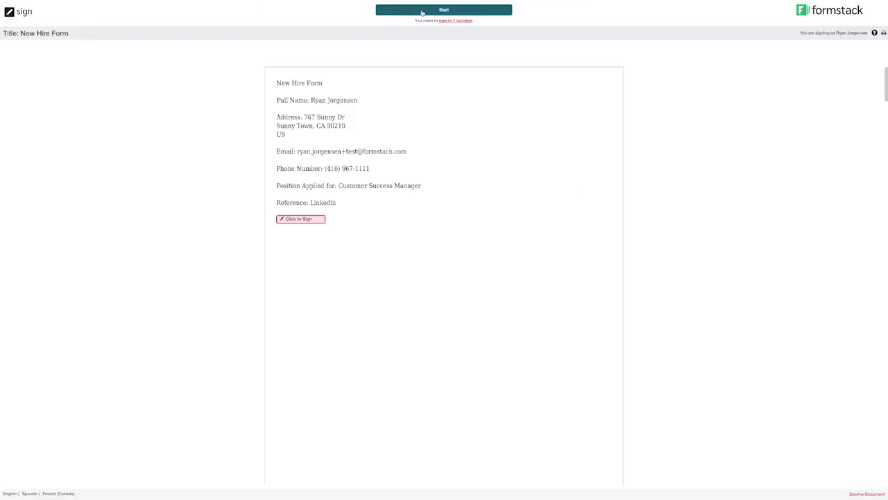
Apply the signature, submit the document with electronic-signing consent, and check the signed PDF attachment
click(308, 220)
click(528, 184)
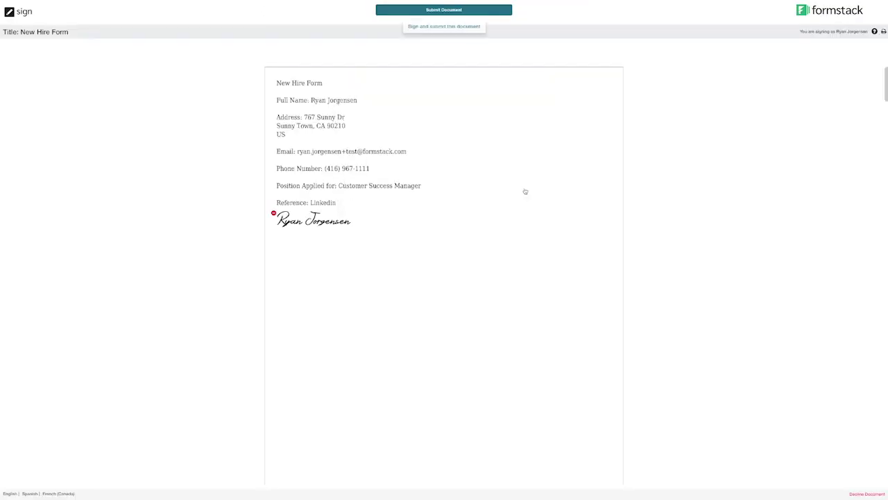
click(473, 11)
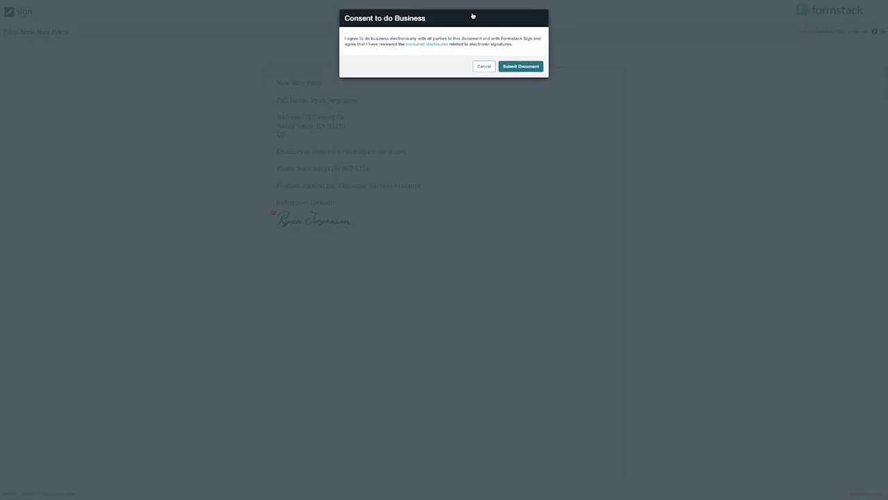
click(526, 67)
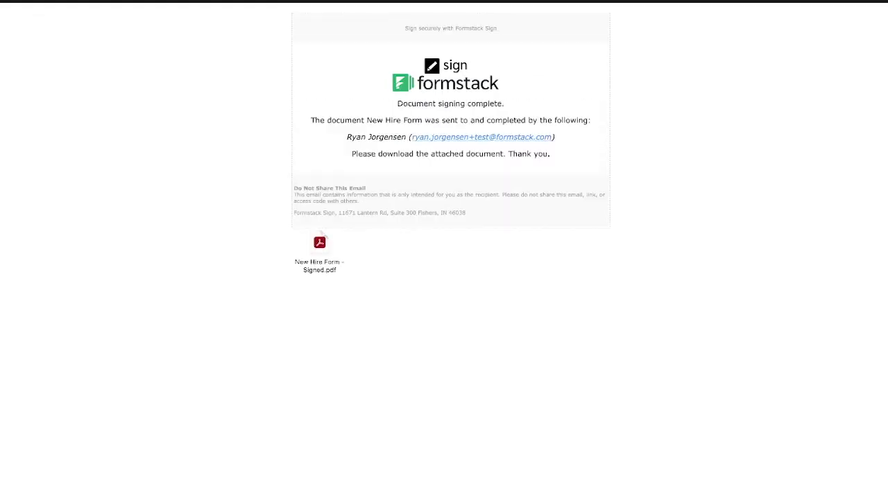
click(320, 244)
click(318, 252)
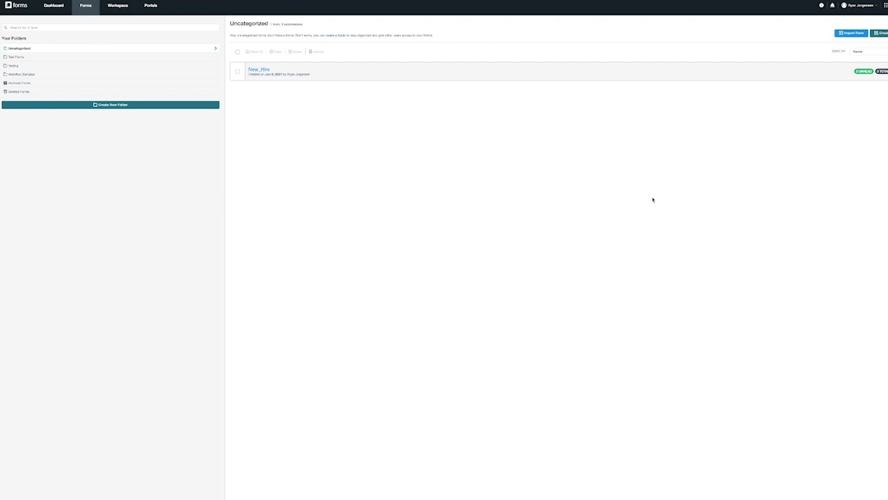
Open the Resource Center help panel from the info icon in the Forms top bar
click(823, 6)
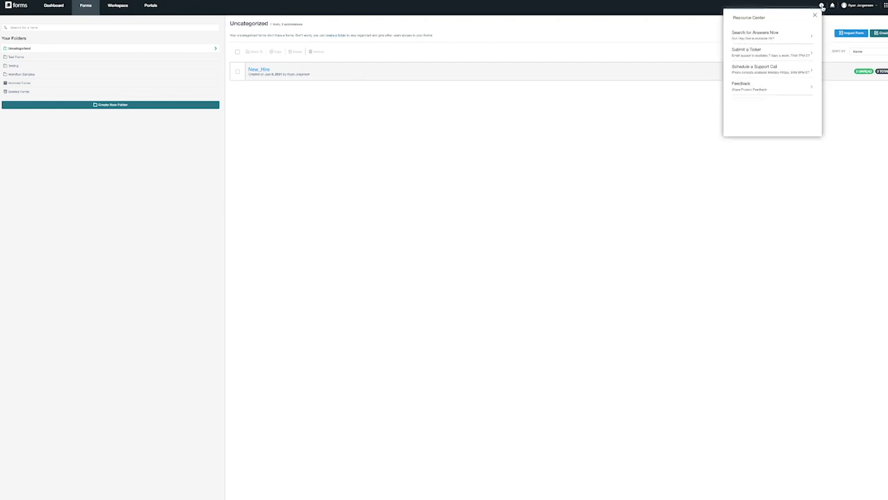